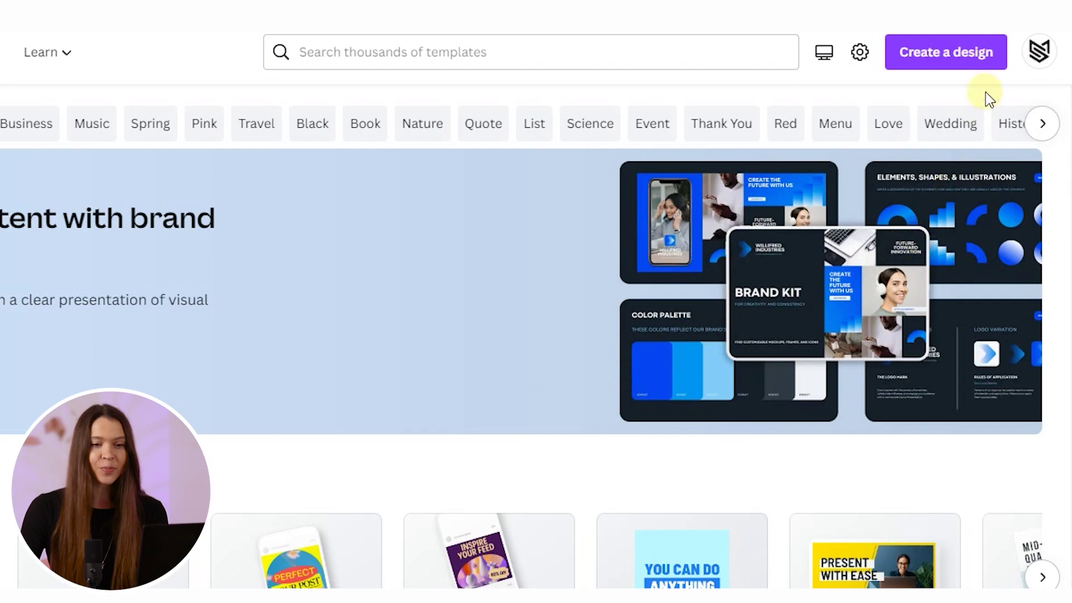
Create a 2000 × 2000 px custom-size design and drag the amber jar photo onto it
left_click(965, 61)
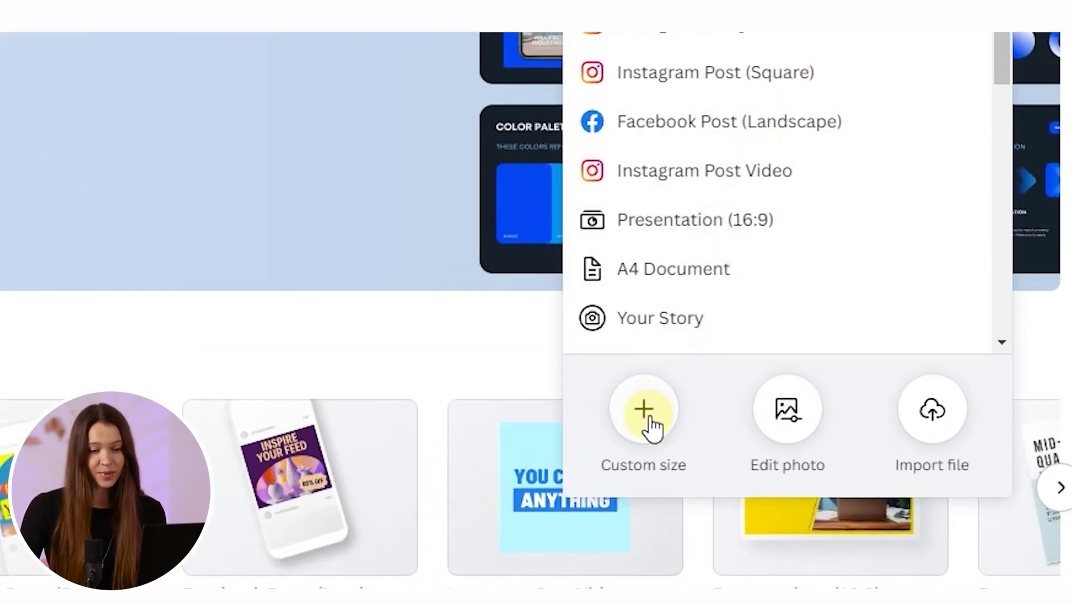
left_click(739, 520)
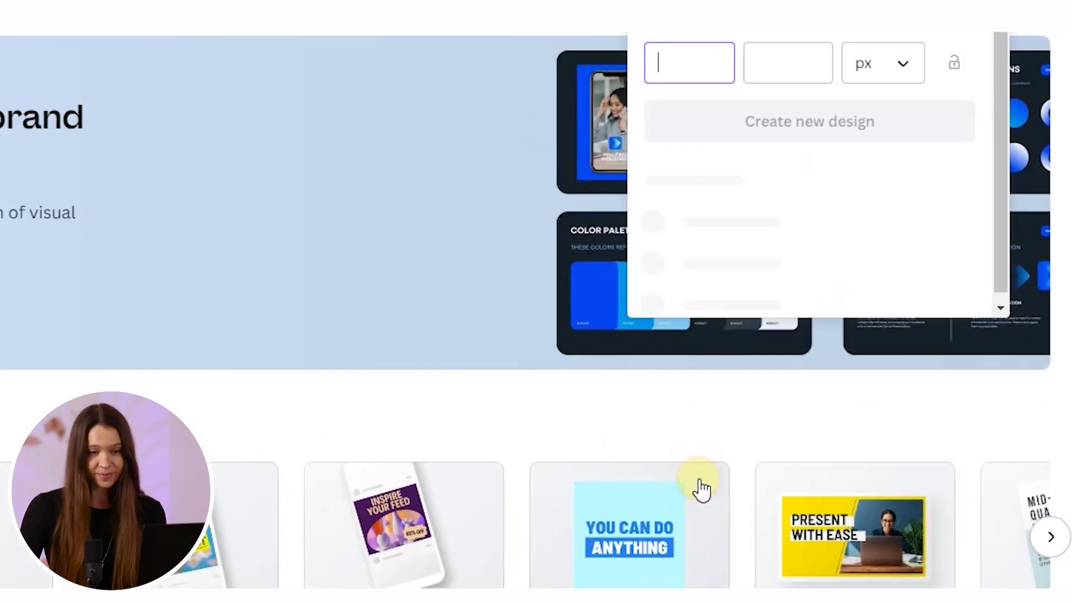
type("20")
type("00")
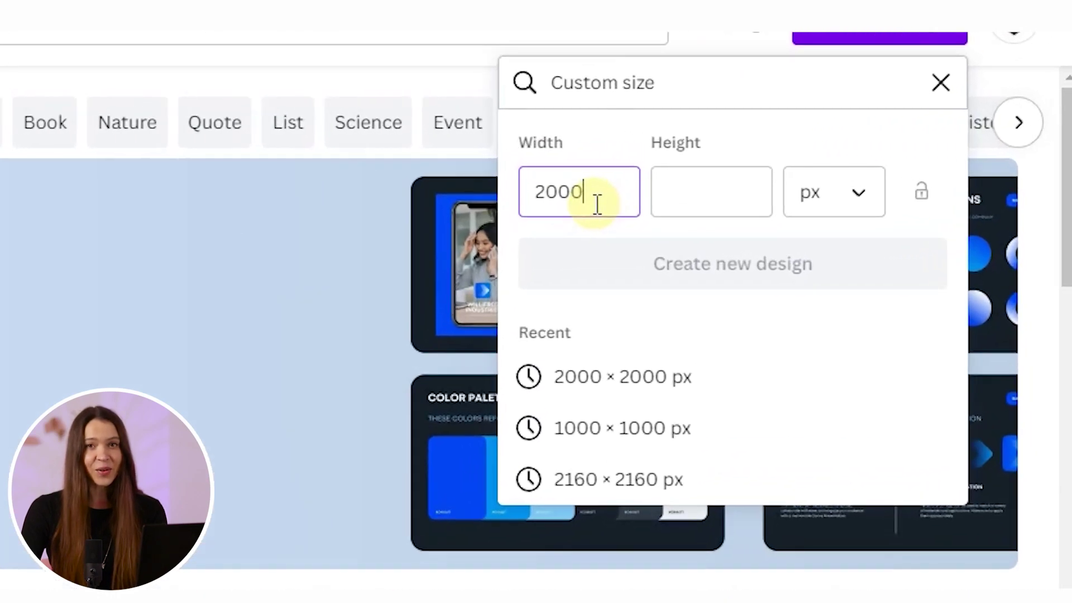
left_click(677, 189)
type("2000")
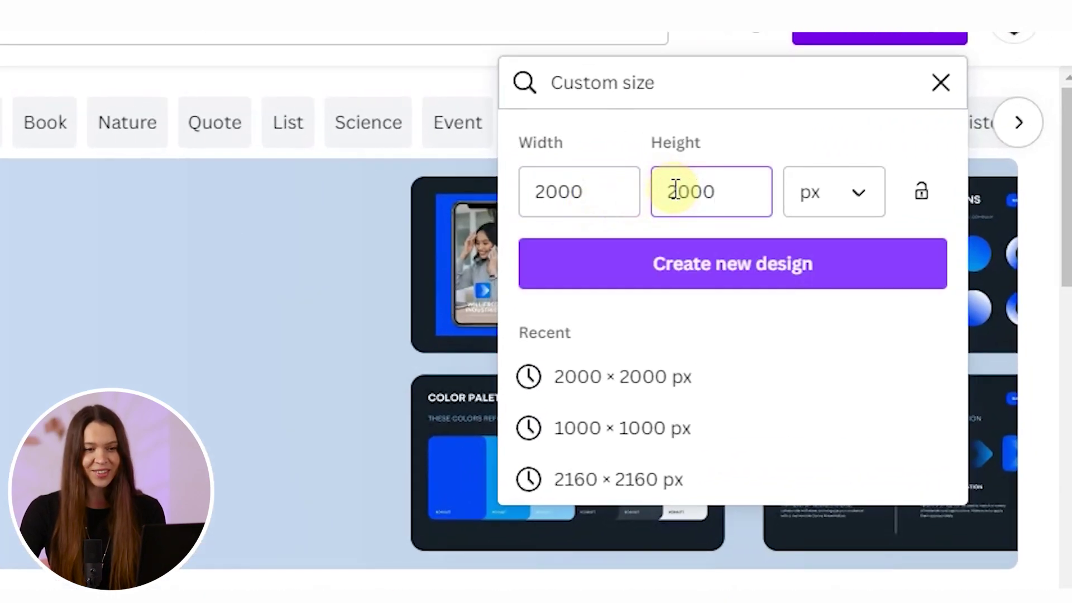
left_click(678, 280)
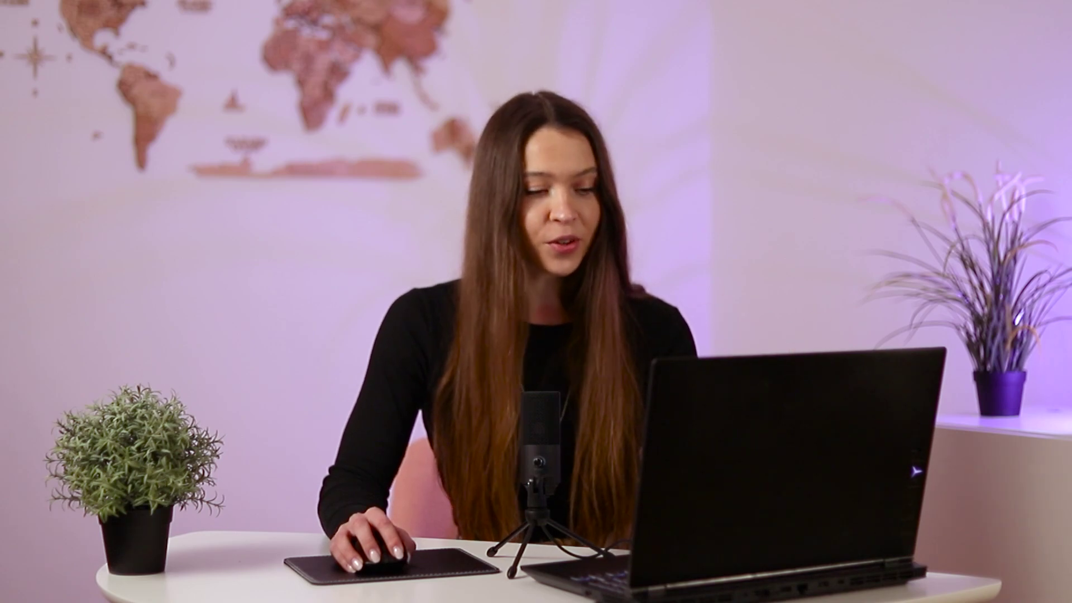
left_click_drag(60, 103, 933, 335)
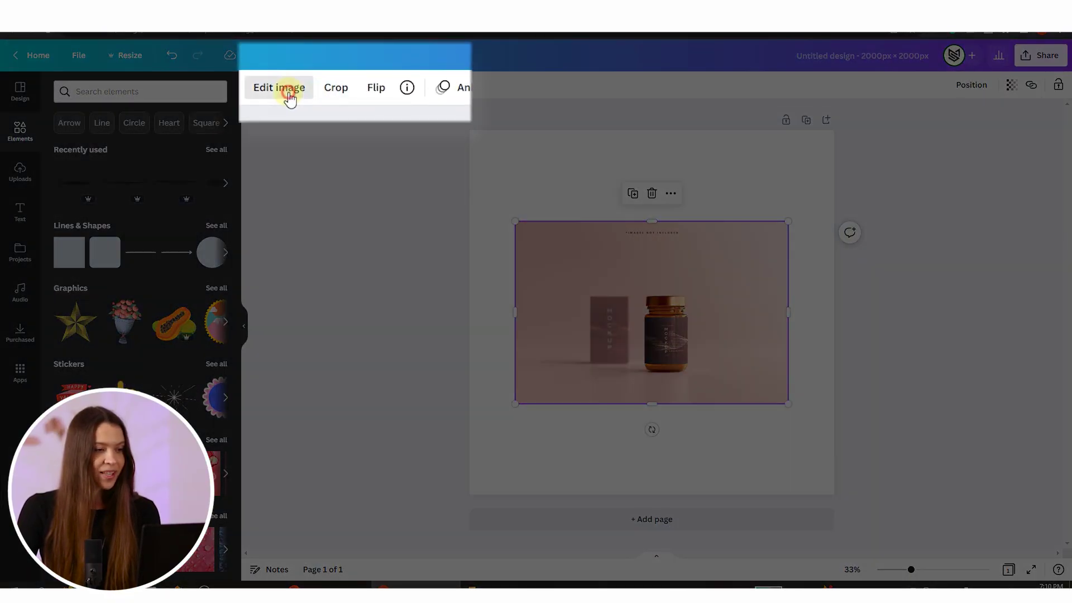
Remove the jar photo's background, restoring the erased top of the jar, and apply it
left_click(281, 94)
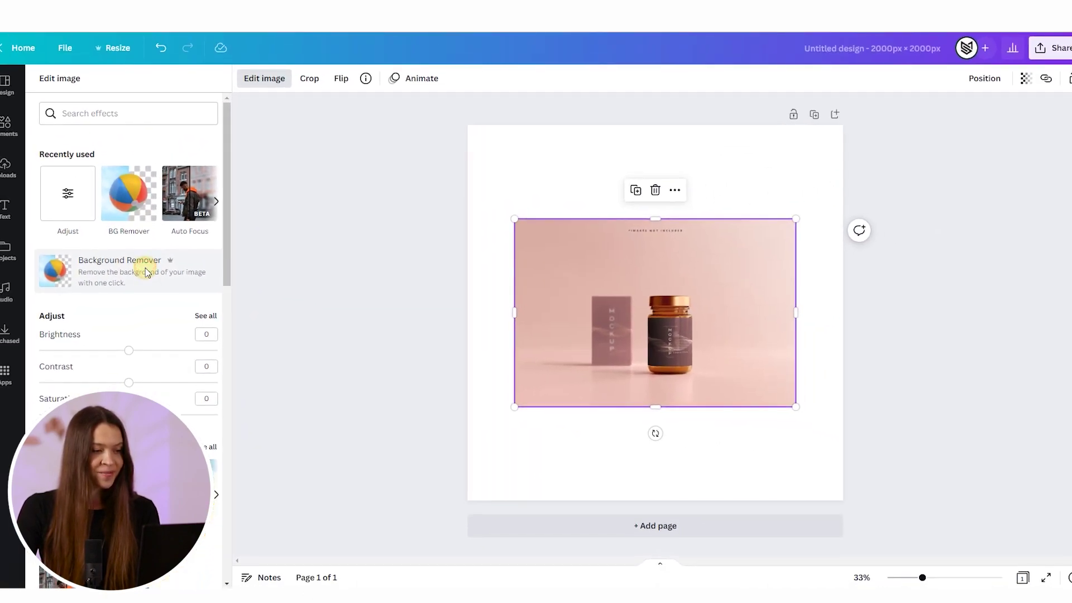
left_click(174, 259)
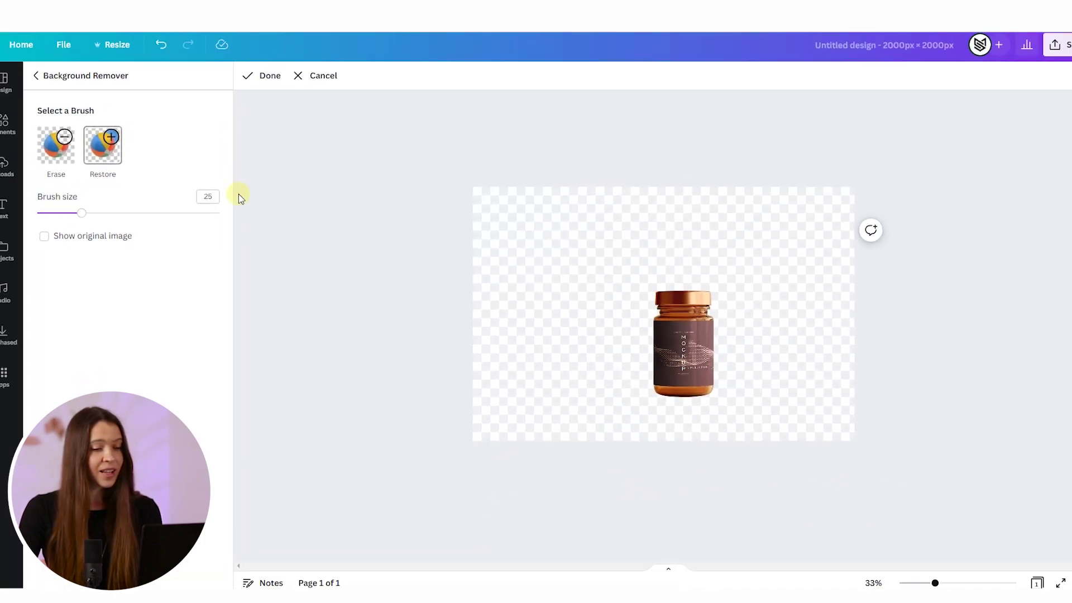
mouse_move(859, 315)
left_mouse_down()
mouse_move(991, 340)
mouse_move(863, 391)
left_mouse_up()
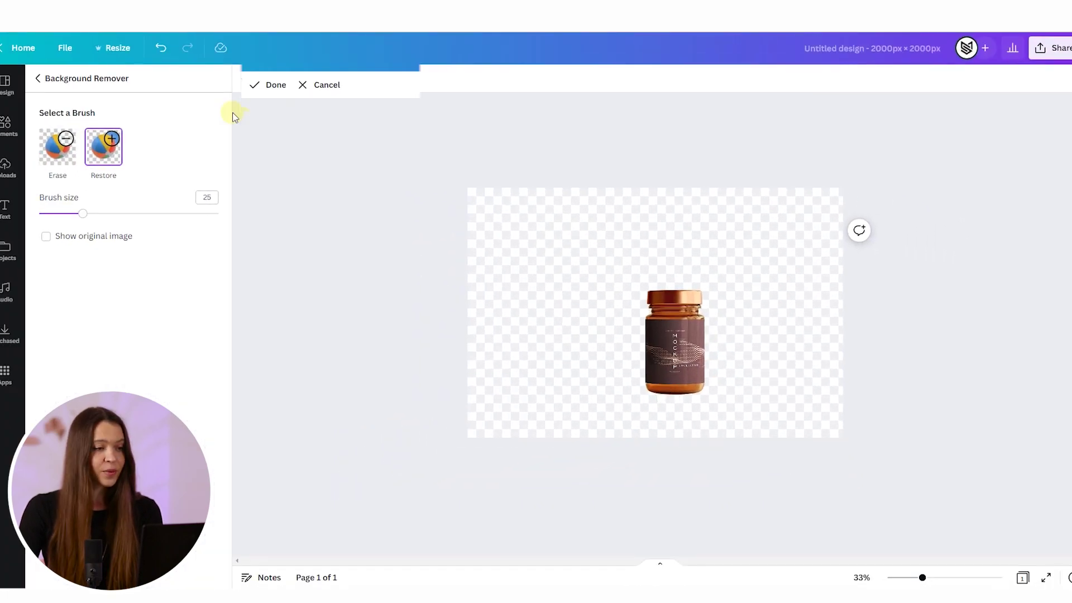
left_click(275, 86)
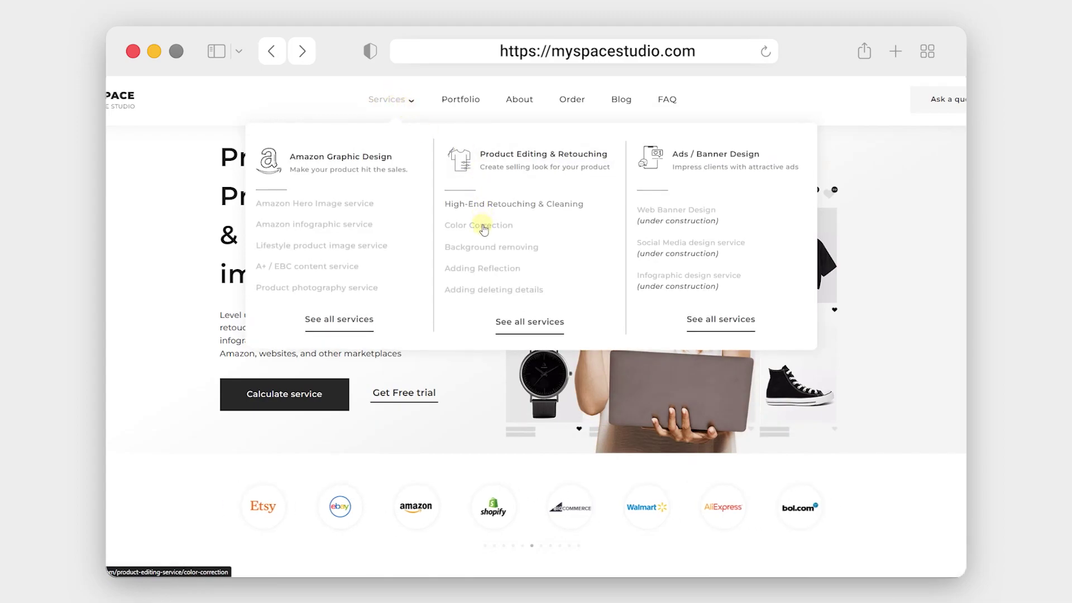
On the studio's site, request the Background removing service with Background removal set to Yes
left_click(487, 247)
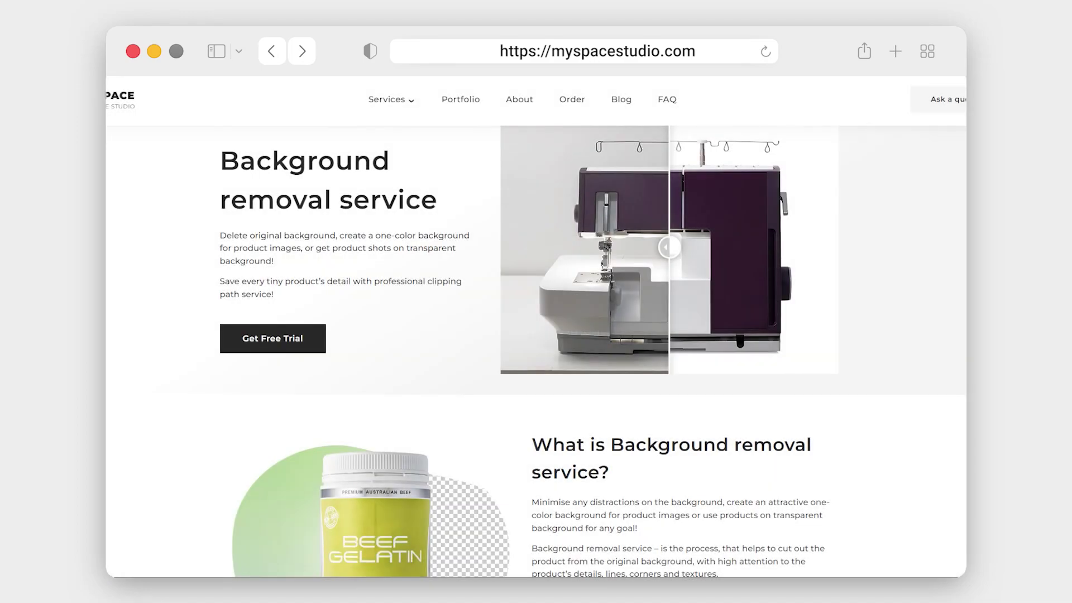
scroll(537, 352, "down", 5)
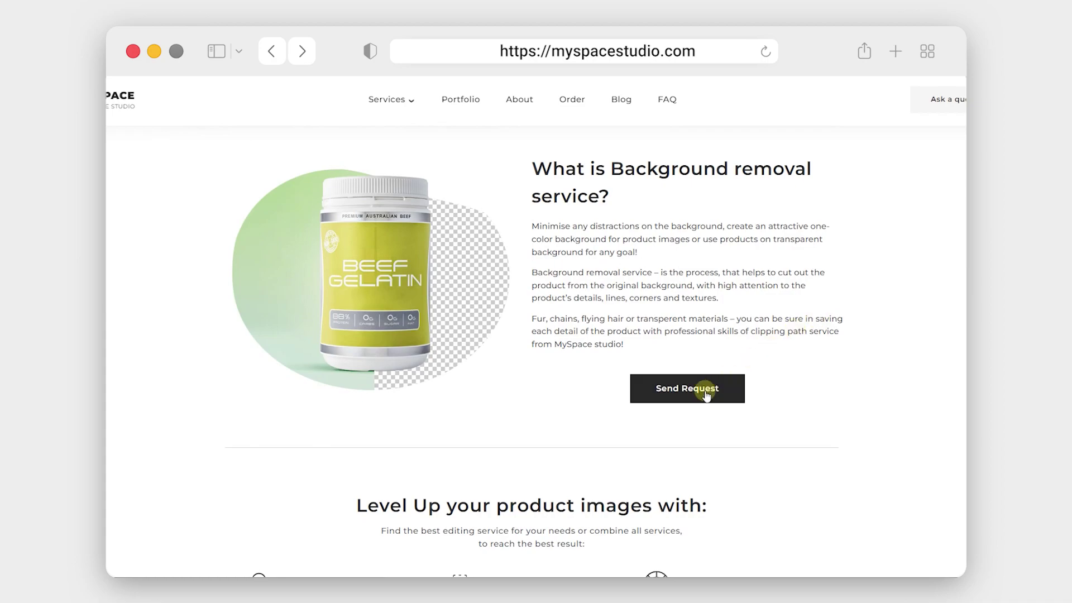
left_click(692, 393)
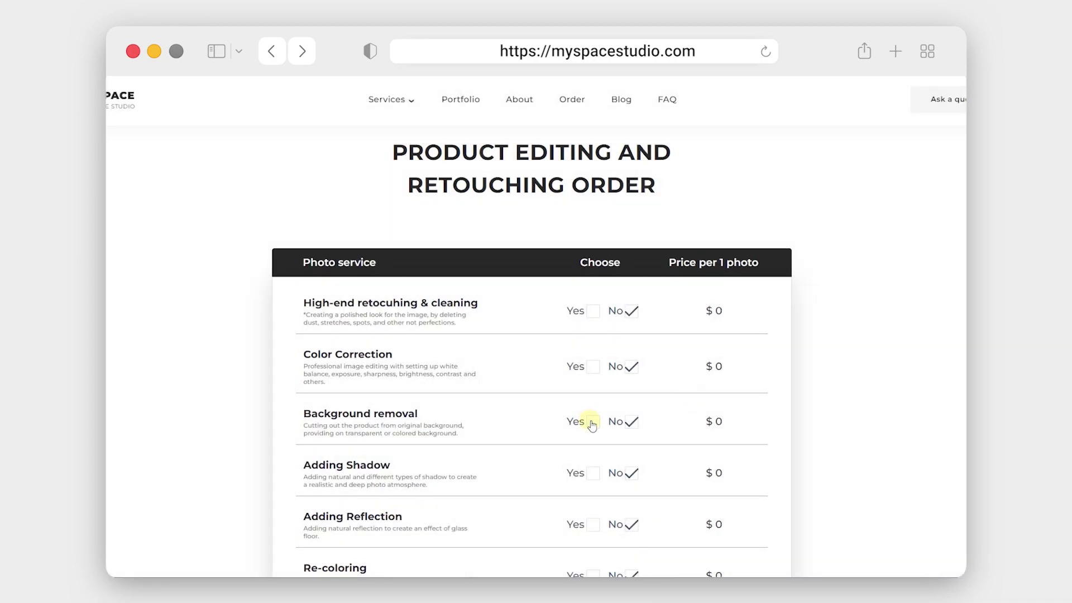
left_click(592, 423)
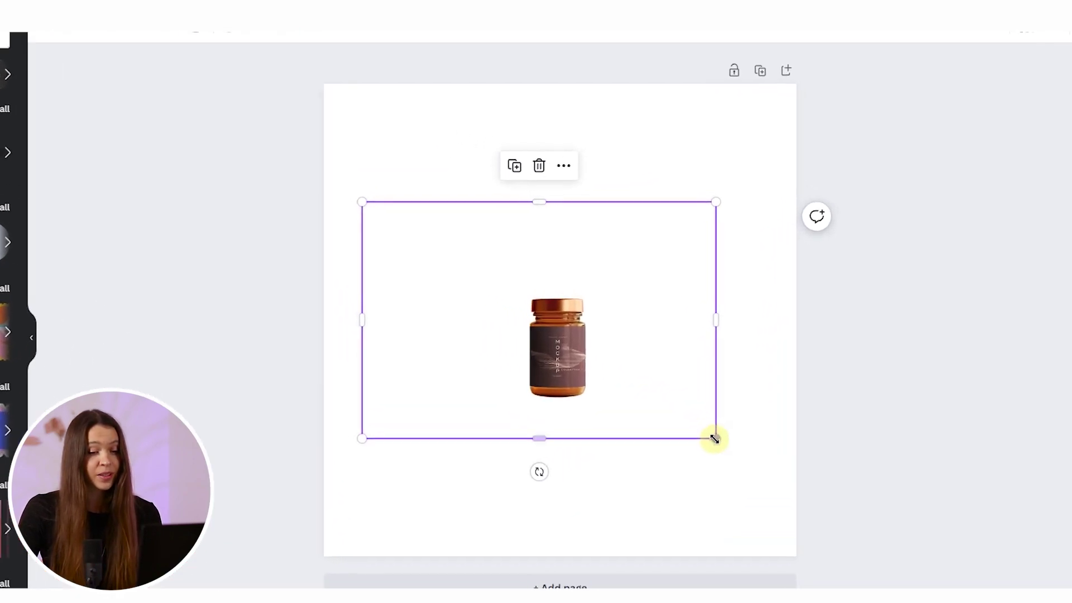
Enlarge the jar image and nudge it slightly up and left on the page
left_click_drag(782, 407, 745, 375)
left_click_drag(667, 398, 657, 394)
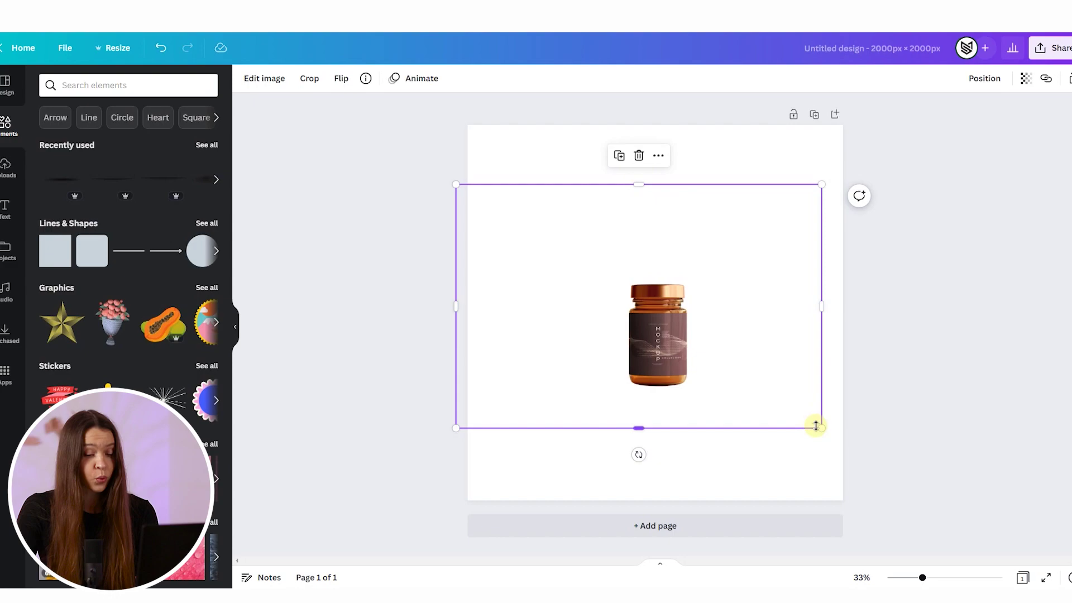
left_click_drag(816, 426, 826, 432)
Crop the image tightly on all four sides around the jar, then enlarge and reposition it
left_click_drag(827, 309, 822, 311)
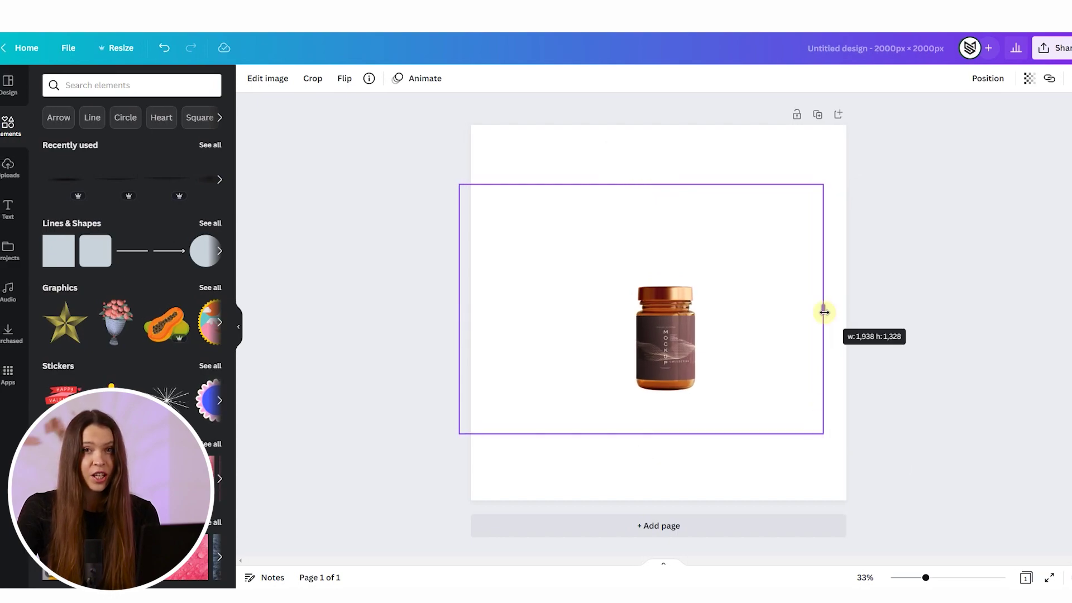
left_click_drag(825, 312, 706, 323)
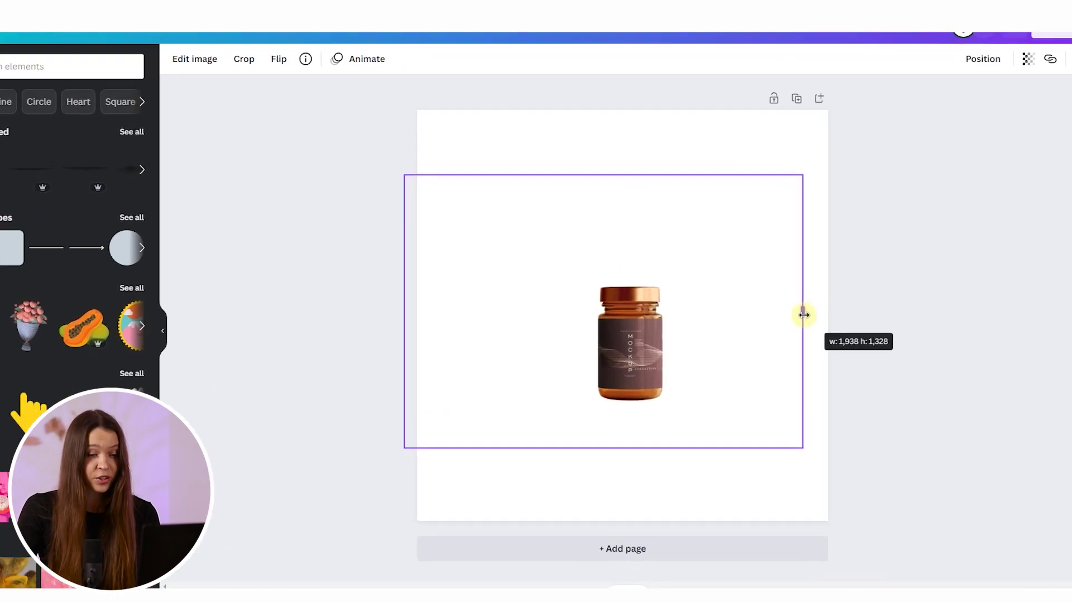
left_click_drag(618, 334, 616, 334)
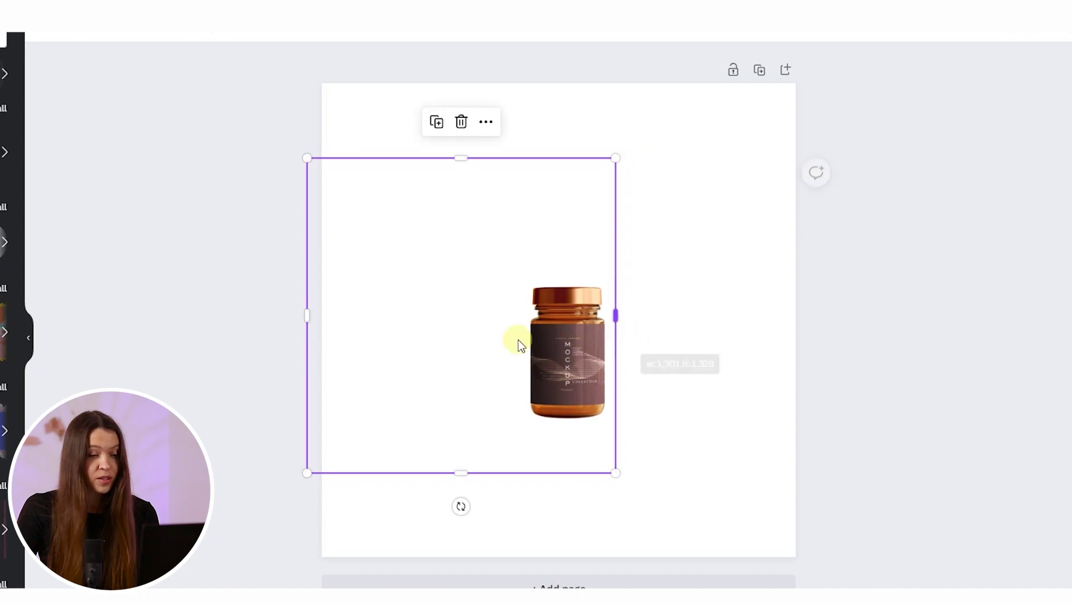
left_click_drag(310, 316, 523, 318)
left_click_drag(575, 158, 583, 277)
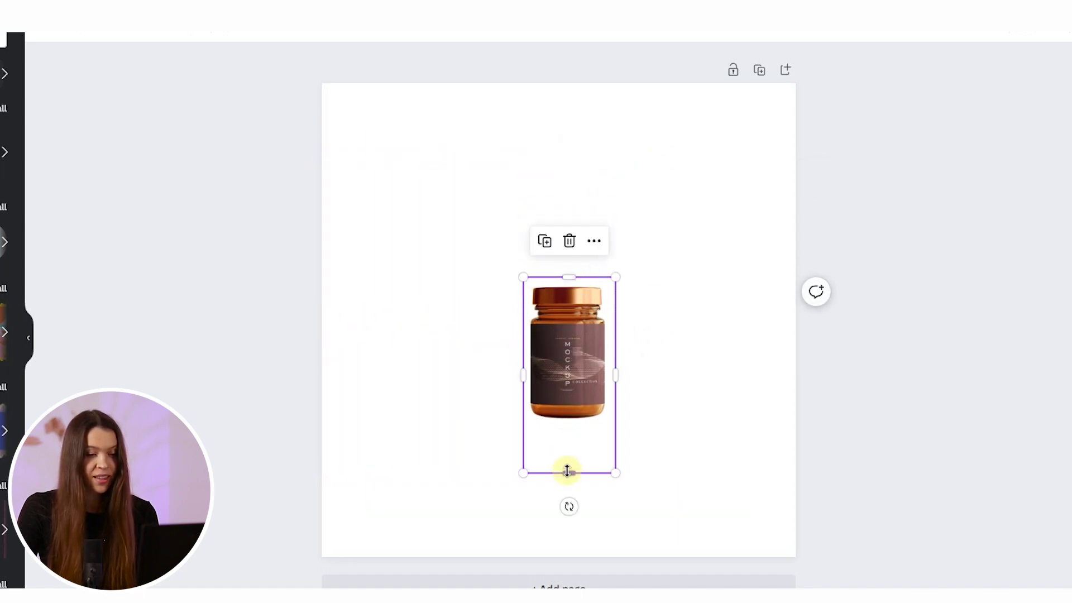
left_click_drag(568, 473, 568, 425)
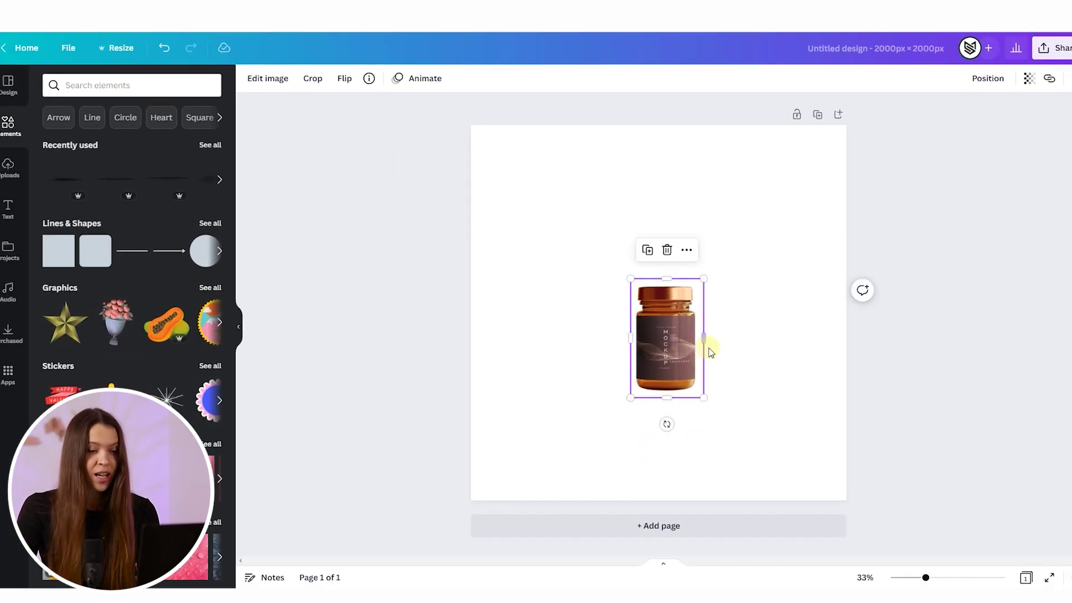
left_click_drag(704, 279, 686, 297)
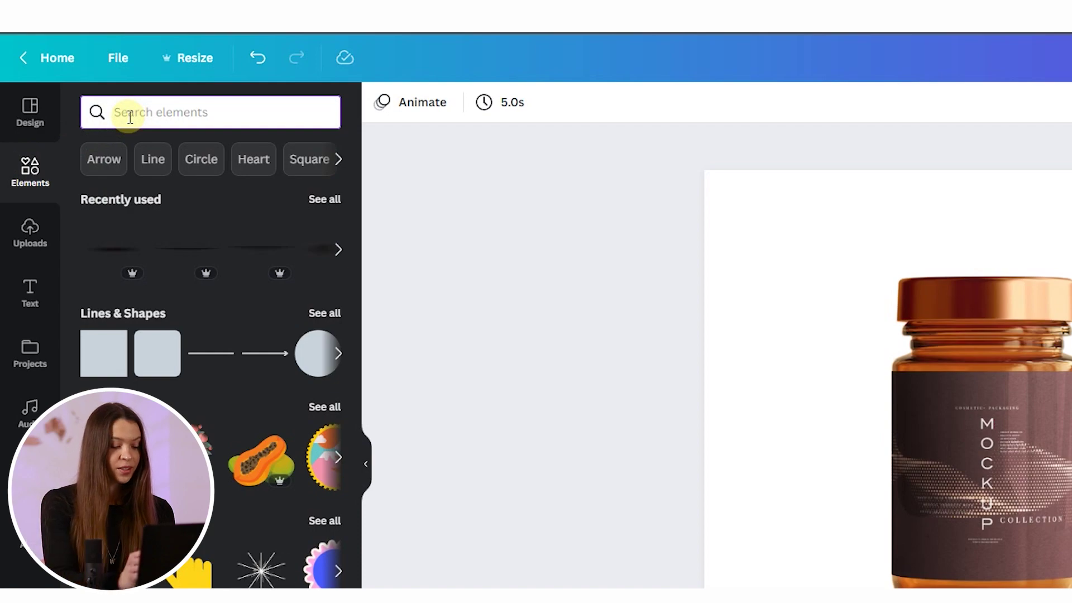
Find 'shadow' graphics in Elements and place a wide shadow graphic under the jar's base
type("shadow")
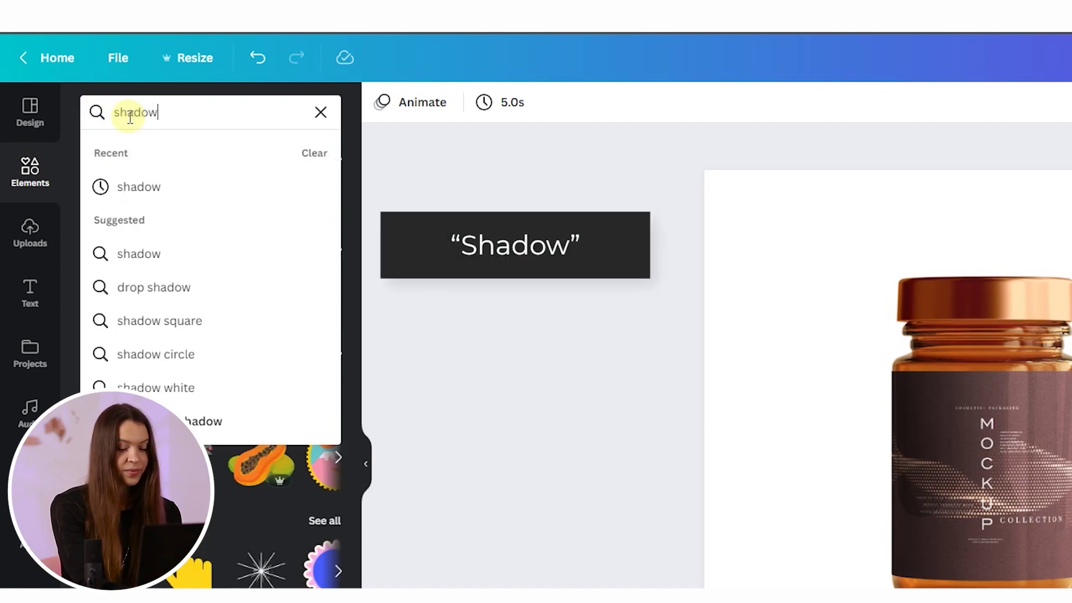
key("Return")
left_click(141, 152)
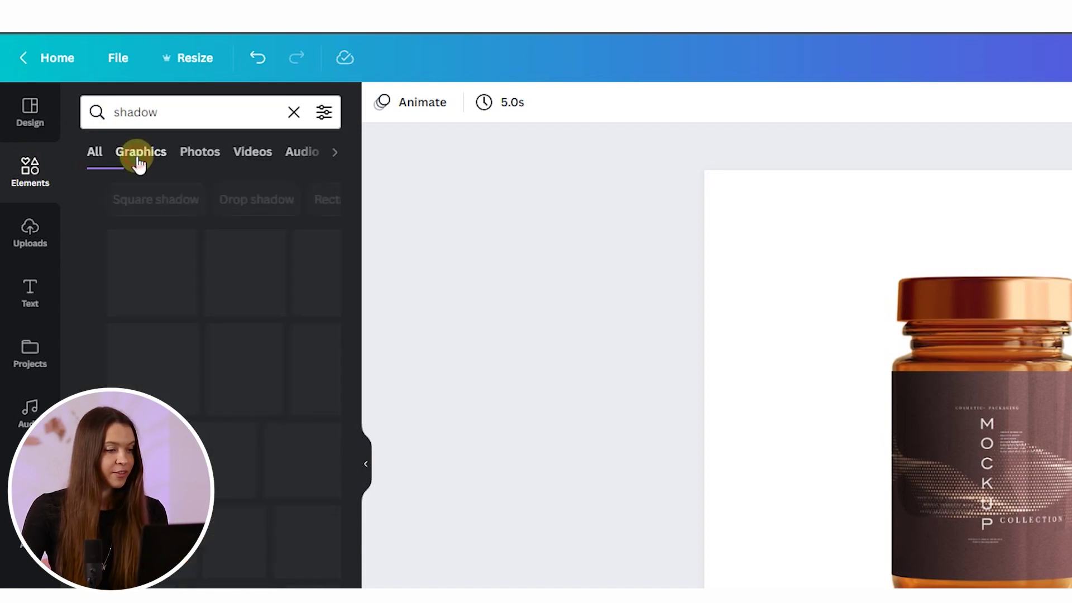
scroll(352, 455, "down", 1)
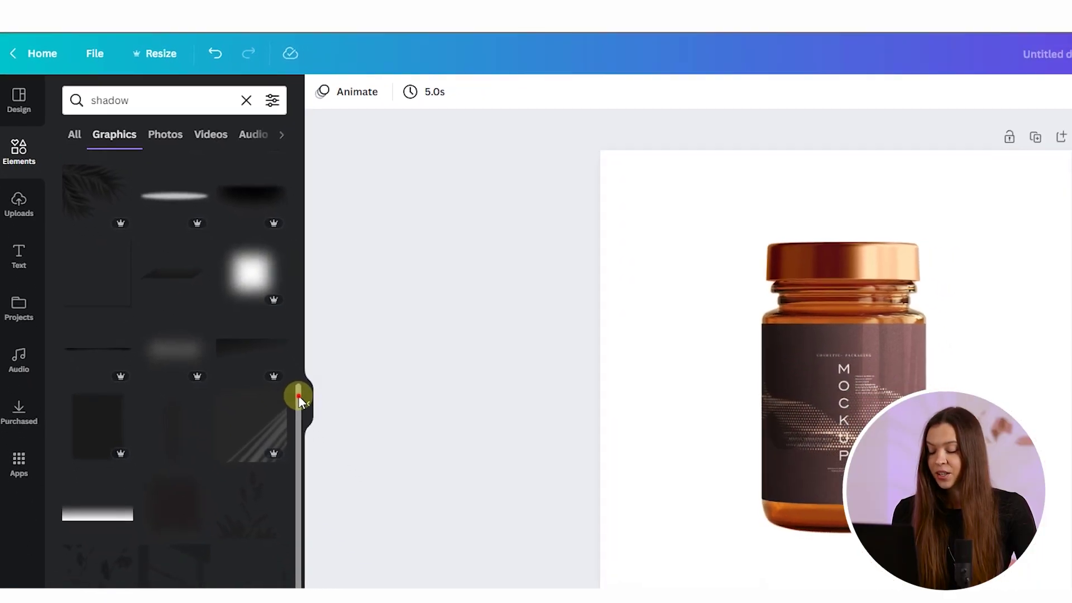
left_click_drag(299, 400, 300, 447)
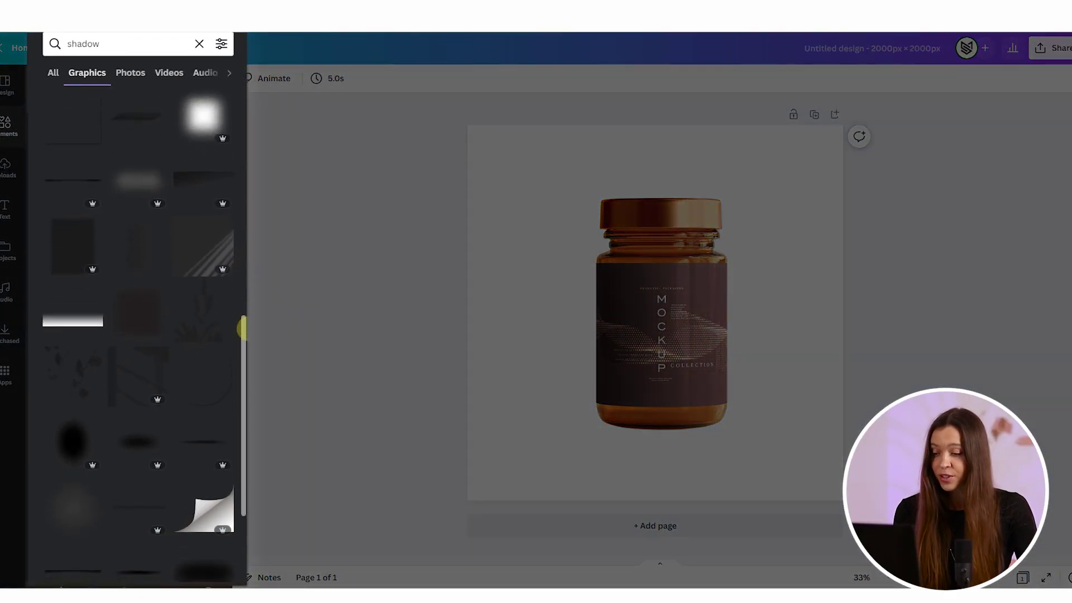
left_click_drag(244, 328, 246, 375)
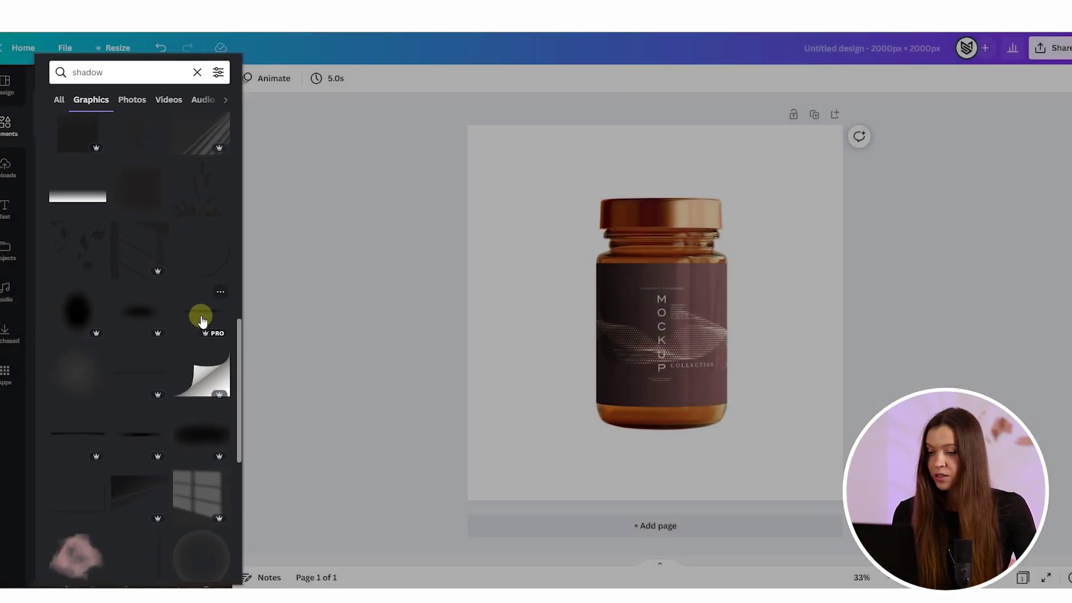
left_click(220, 333)
left_click_drag(775, 311, 660, 411)
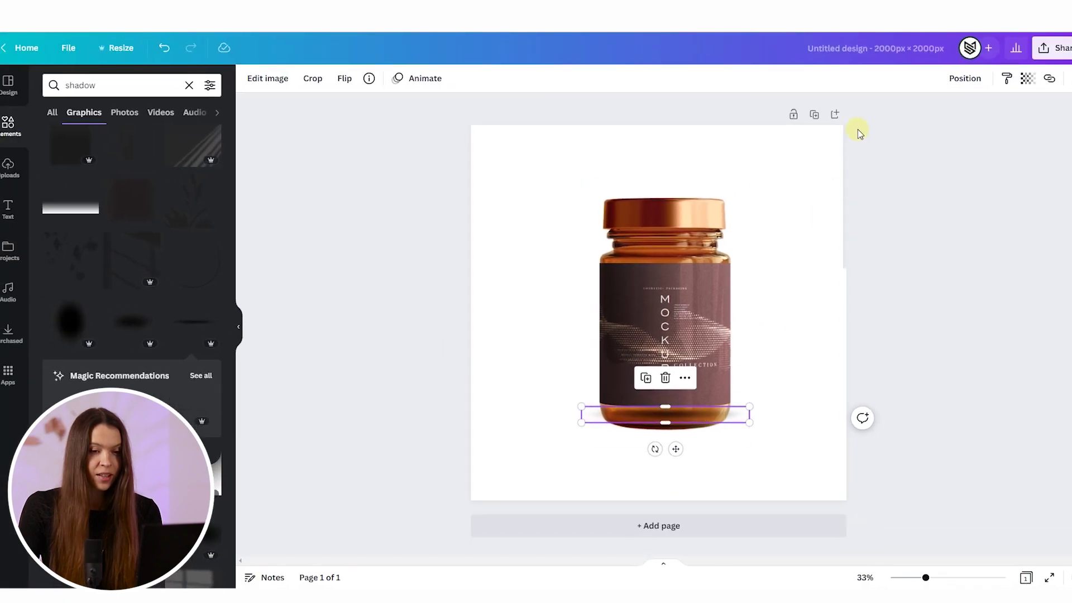
Send the shadow behind the jar, lower it beneath the base, and trim the jar's bottom slightly
left_click(967, 78)
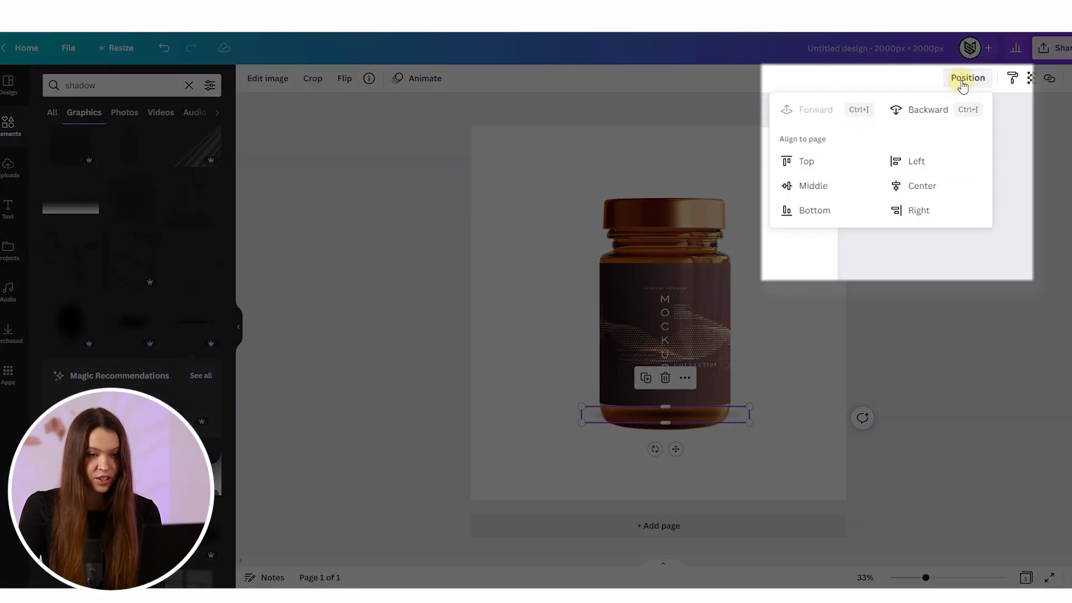
left_click(922, 111)
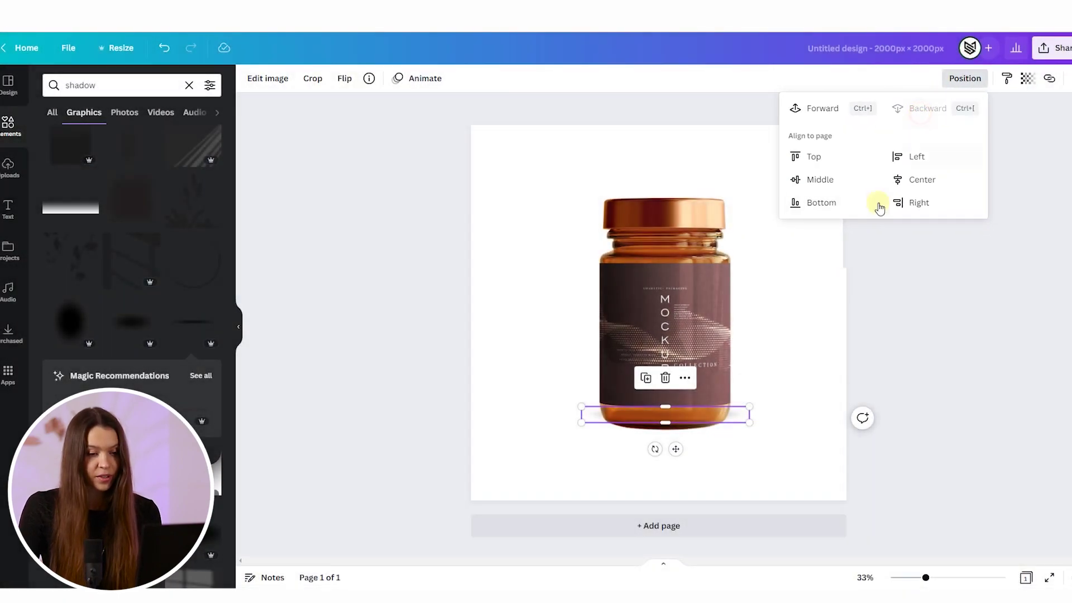
left_click_drag(702, 416, 704, 428)
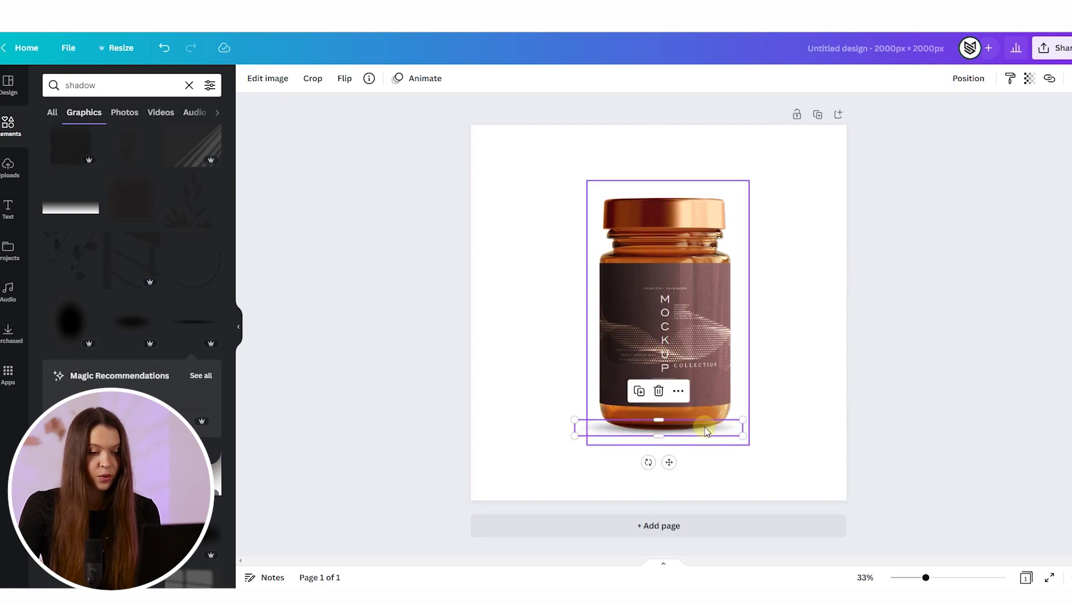
left_click(705, 432)
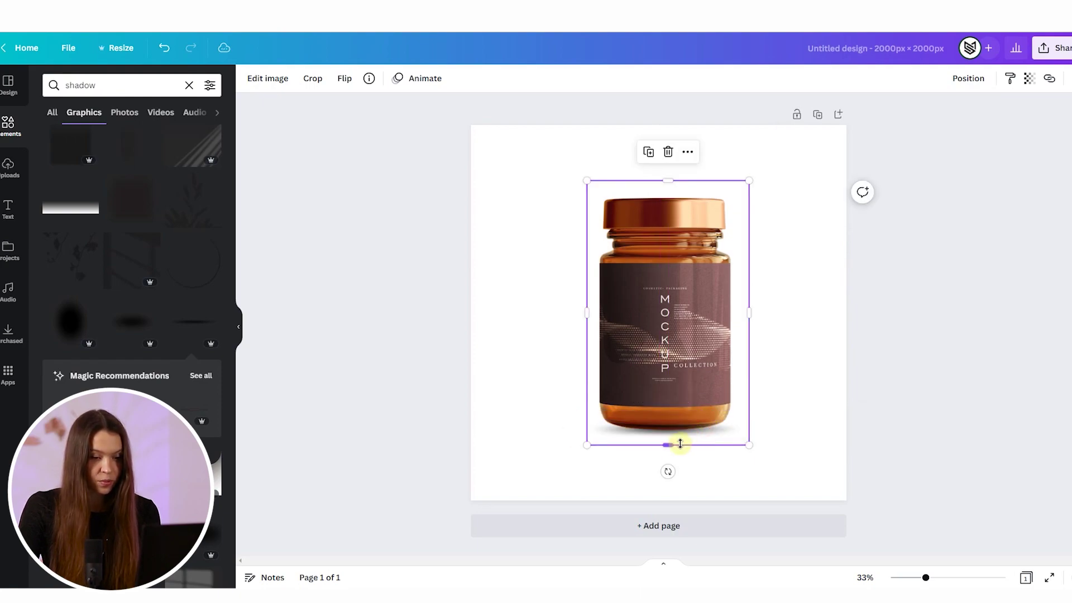
left_click_drag(675, 441, 676, 434)
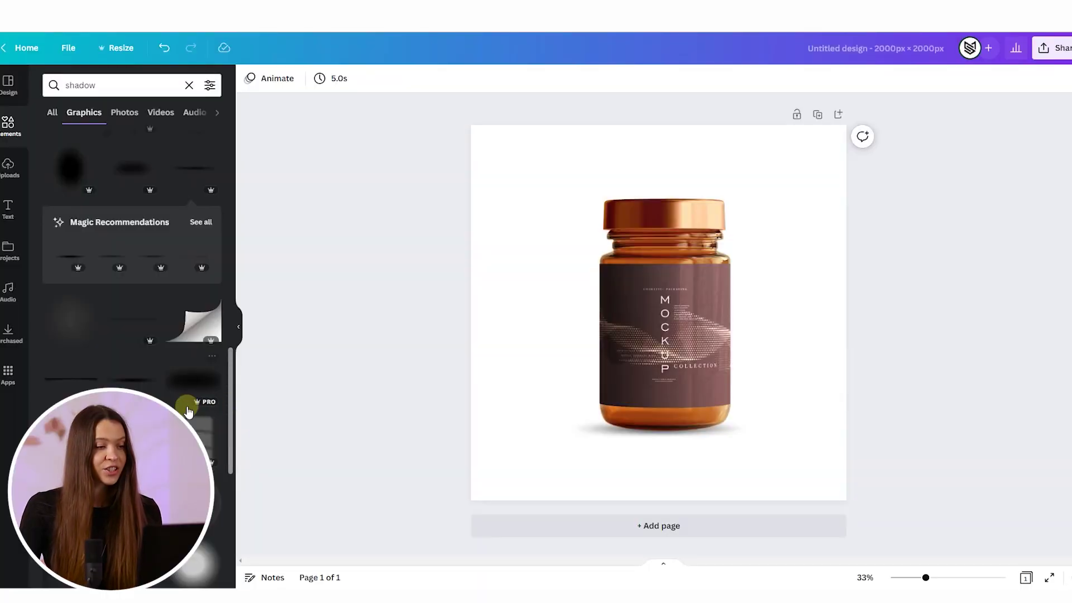
Add a second shadow graphic, shrinking and narrowing it to fit beneath the jar
left_click(138, 384)
left_click_drag(808, 326, 677, 429)
left_click_drag(749, 422, 744, 420)
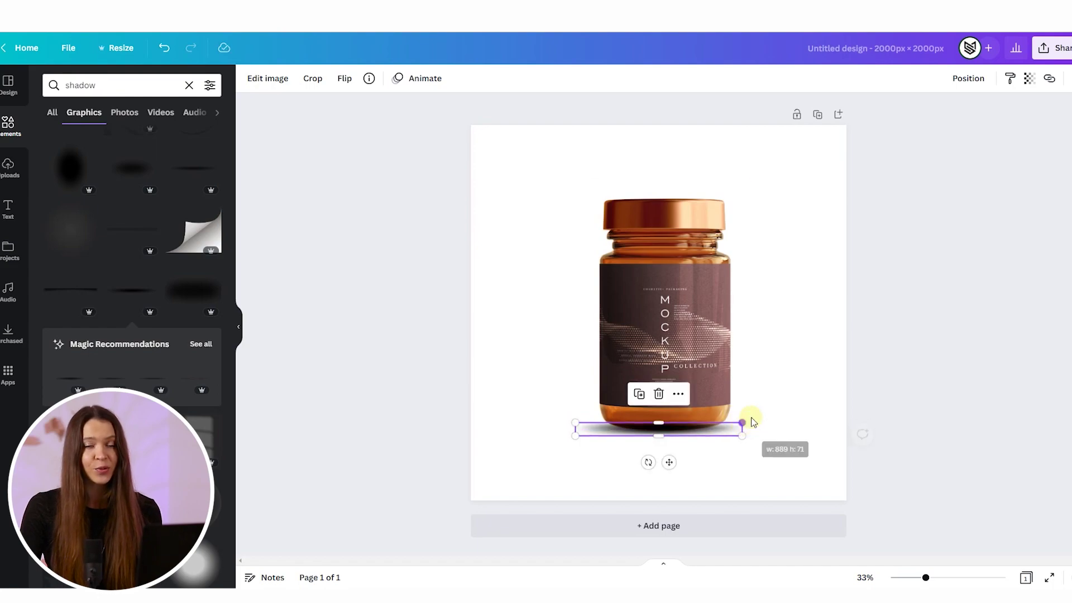
left_click_drag(575, 423, 555, 433)
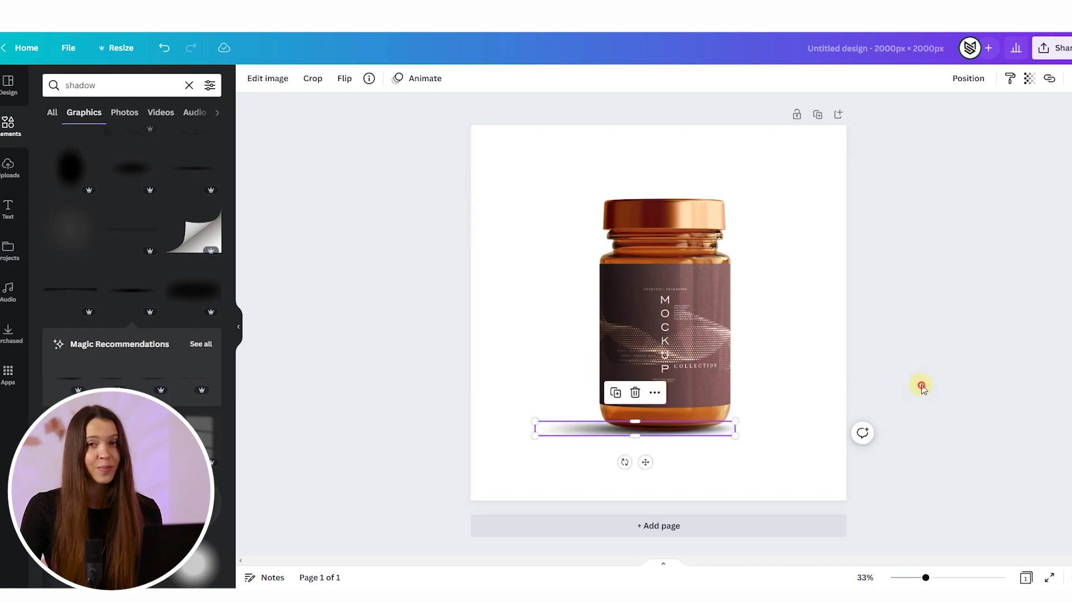
left_click(942, 403)
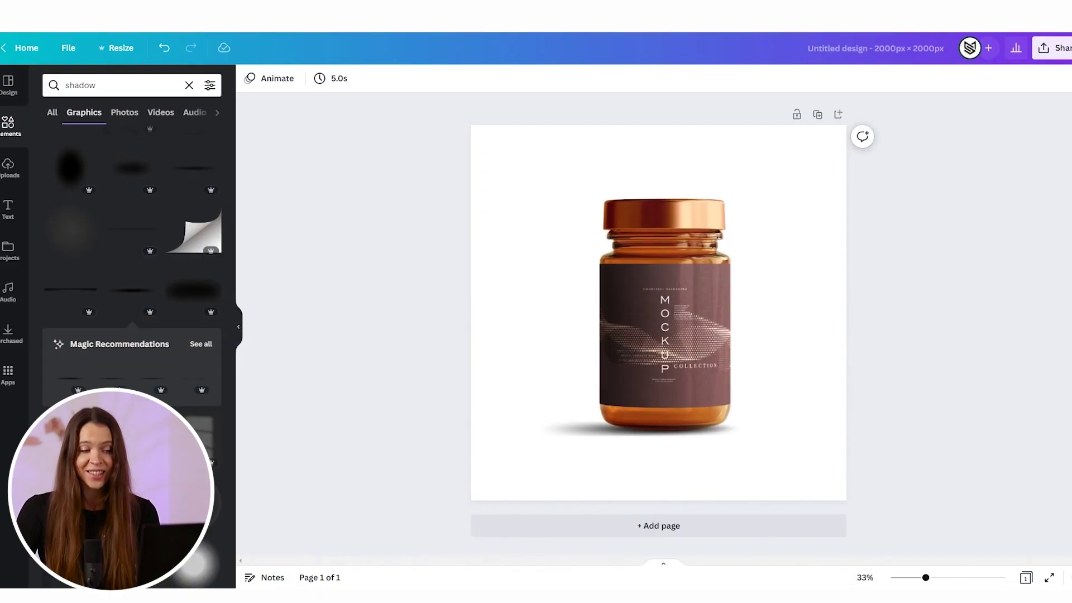
left_click(661, 307)
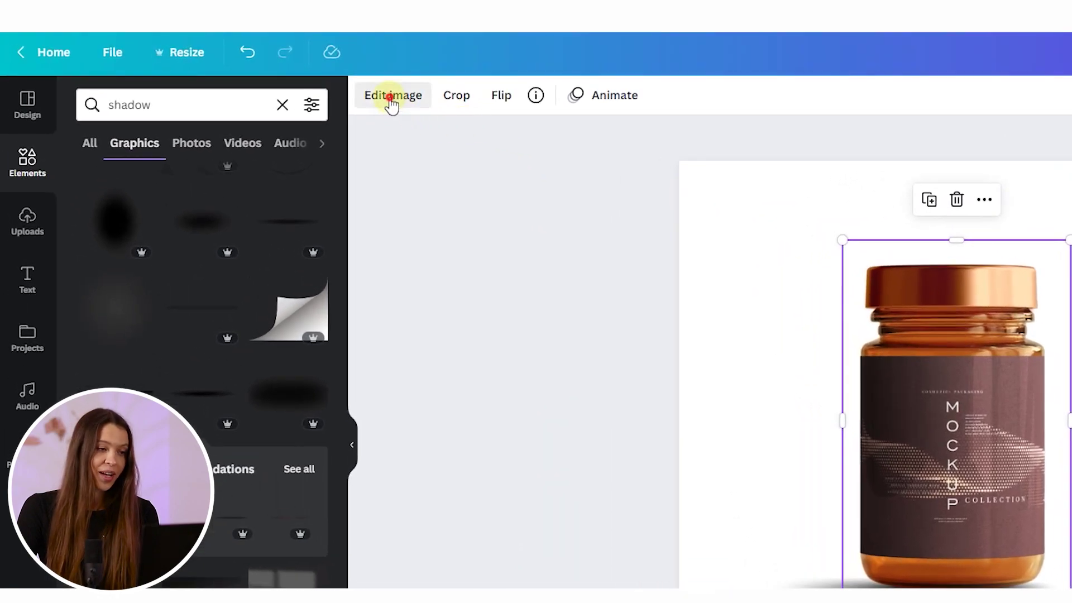
Adjust the jar photo to brightness 19, contrast 25 and saturation -9
left_click(267, 79)
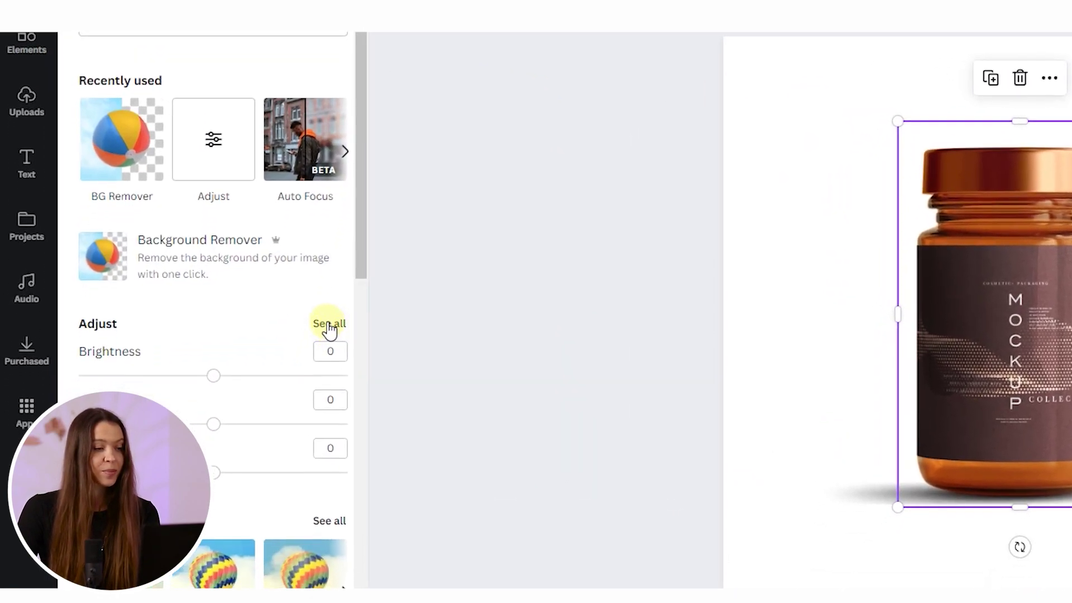
left_click(326, 325)
left_click_drag(213, 42, 229, 43)
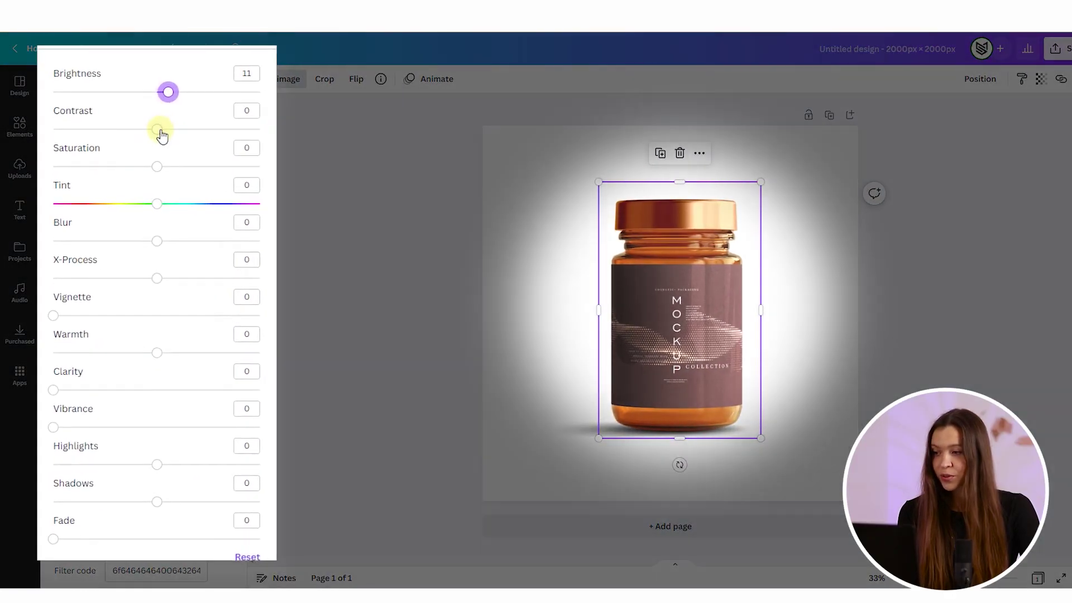
left_click_drag(143, 162, 153, 162)
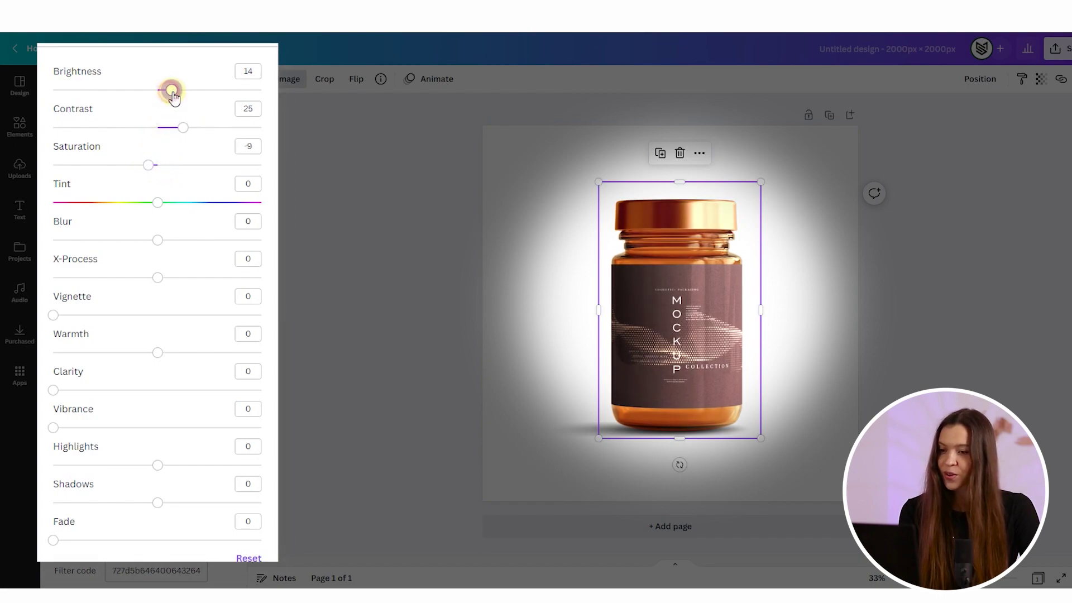
left_click_drag(174, 97, 179, 99)
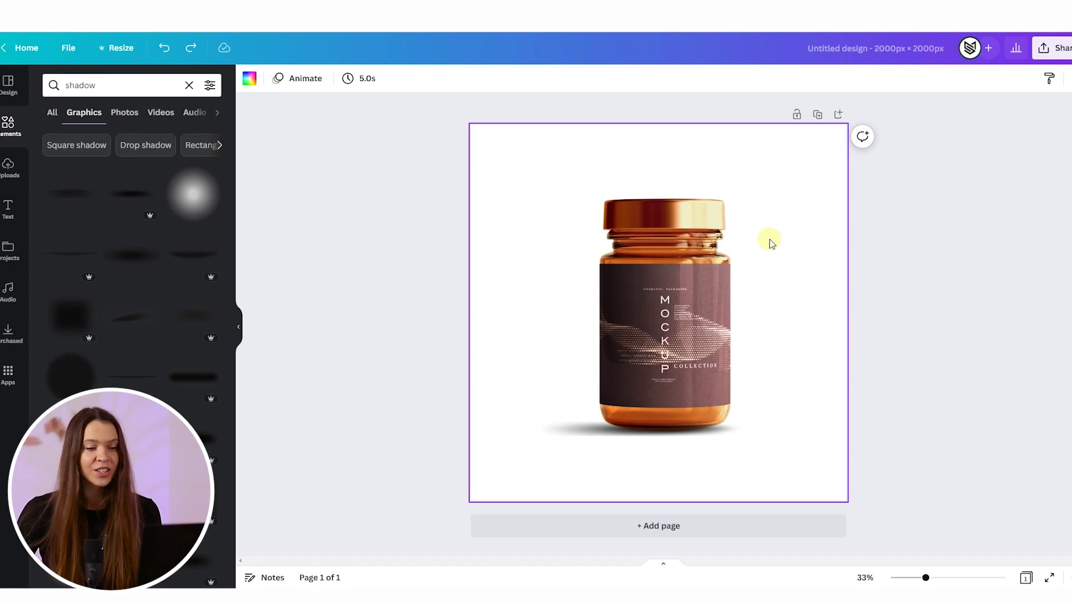
Select the jar with both shadows and scale them up together from their centre
left_click_drag(776, 161, 527, 458)
key("alt")
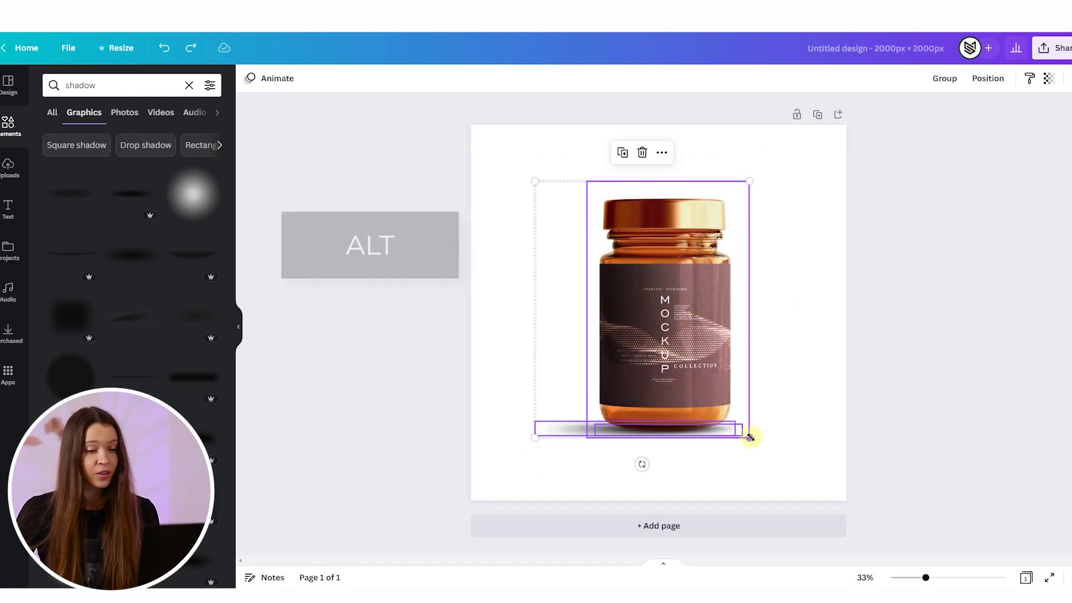
left_click_drag(750, 438, 772, 481)
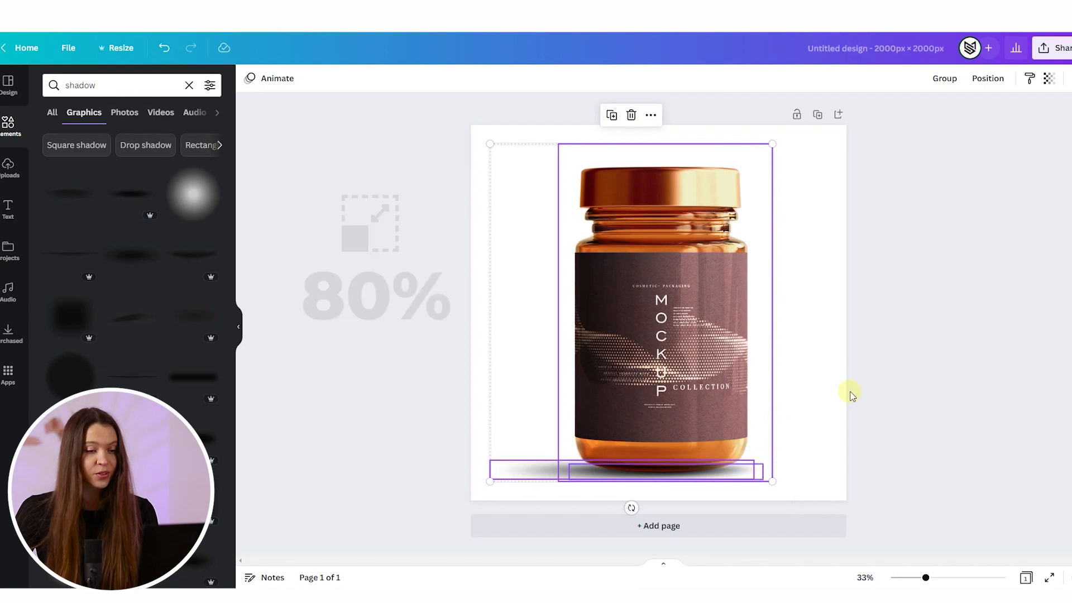
left_click(890, 374)
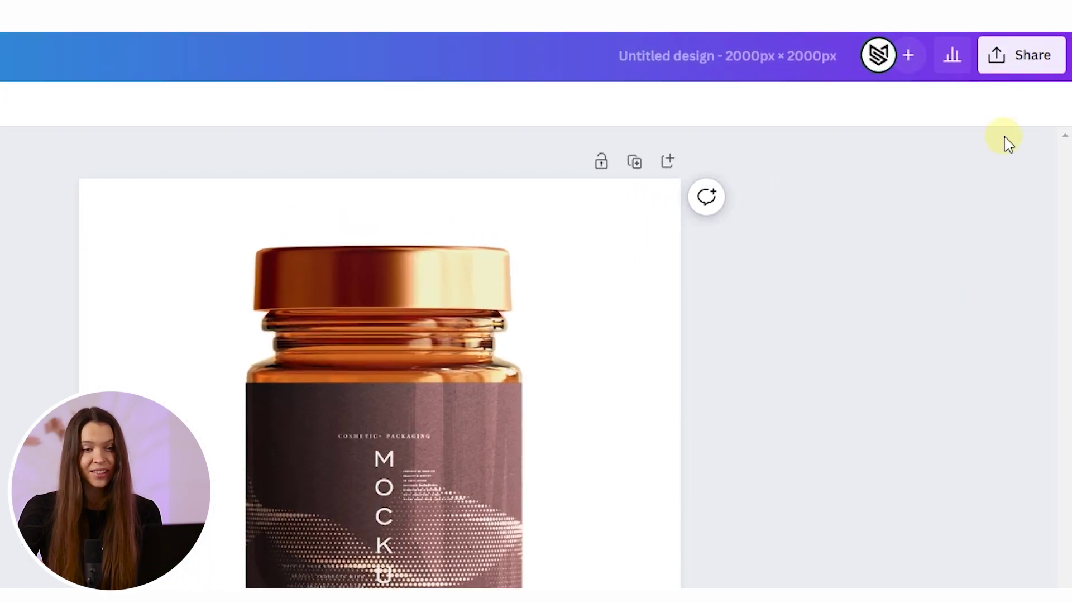
Open the Download options and review the file types, keeping PNG at 2,000 × 2,000 px
left_click(1029, 58)
left_click(826, 499)
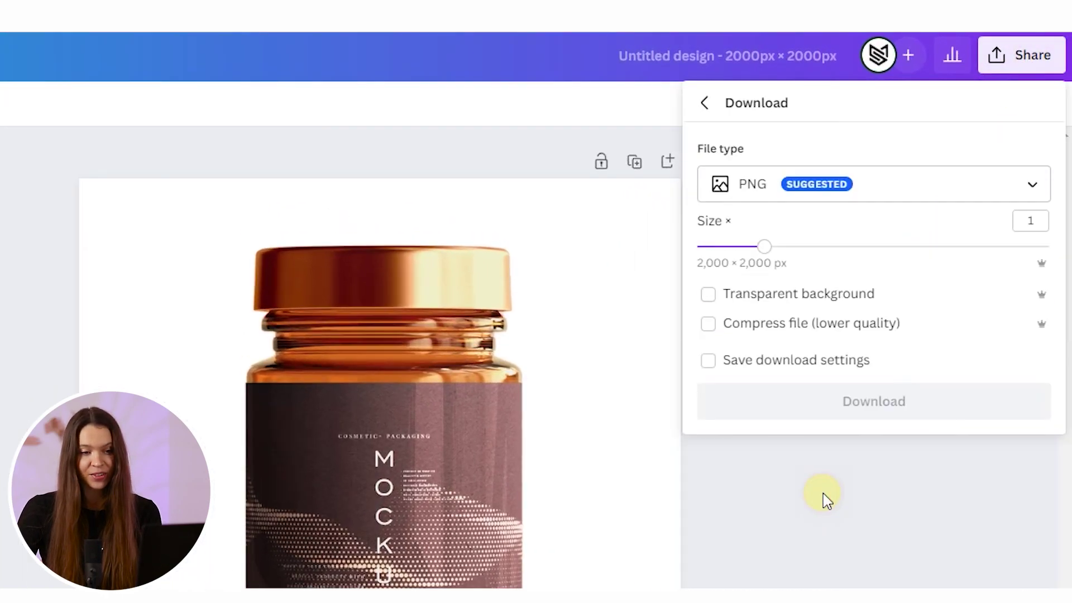
left_click(893, 184)
left_click(897, 294)
left_click(902, 190)
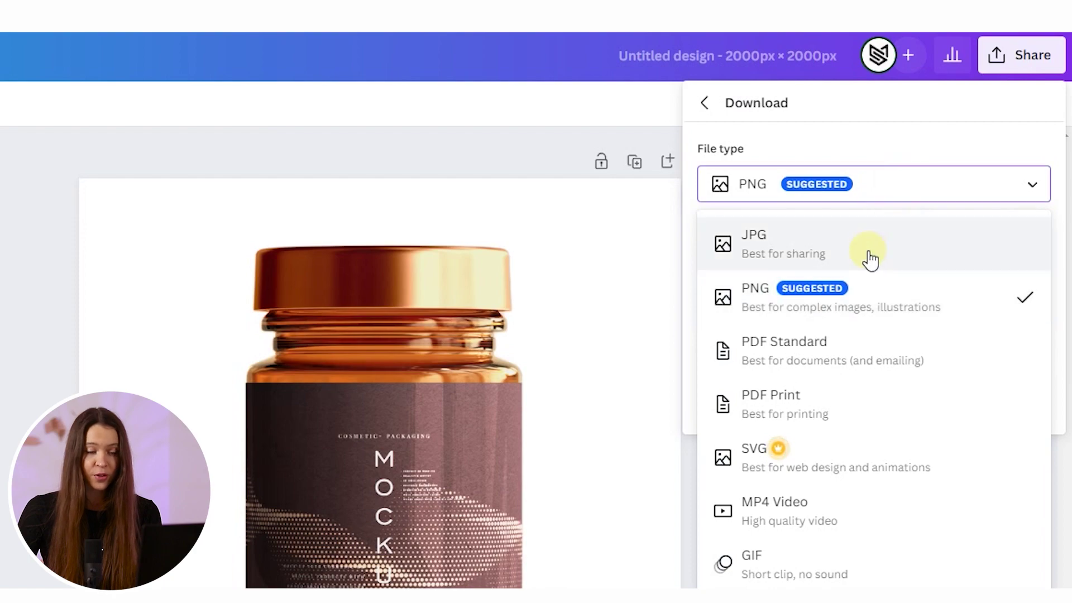